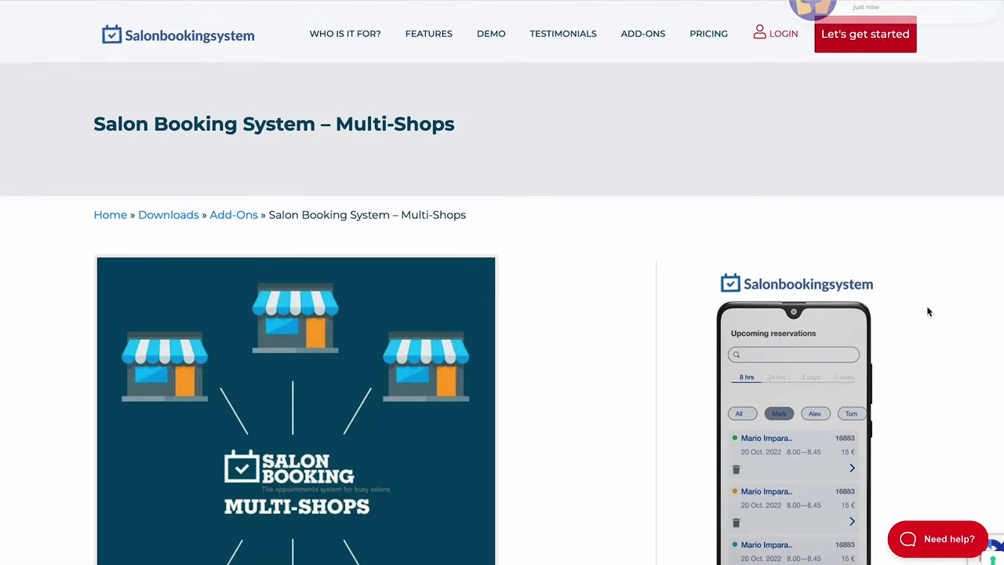
# Read through the Multi-Shops and Geo Referencing Shops add-on pages, including how customers choose a local branch
pyautogui.scroll(-3, 929, 309)
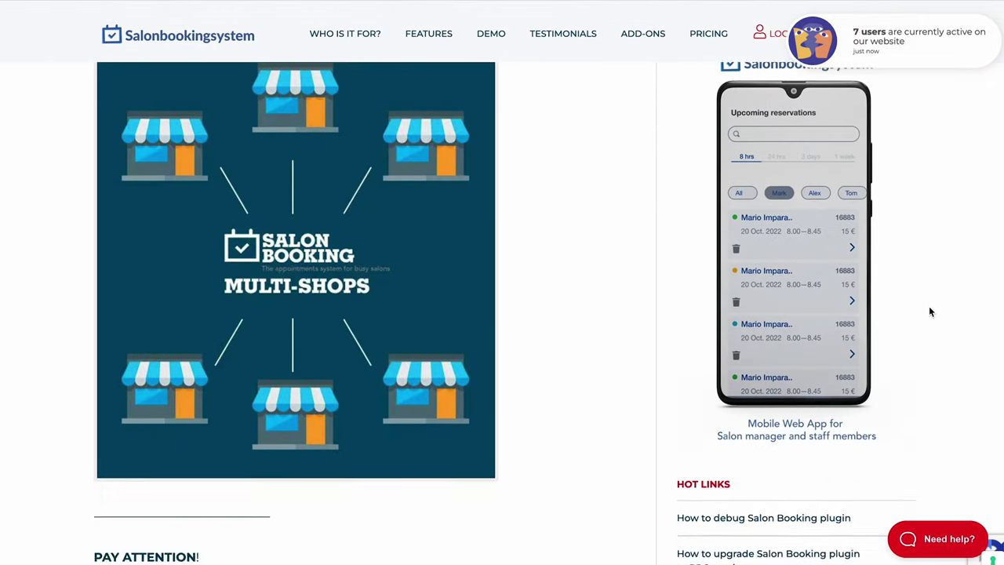
pyautogui.scroll(-10, 931, 313)
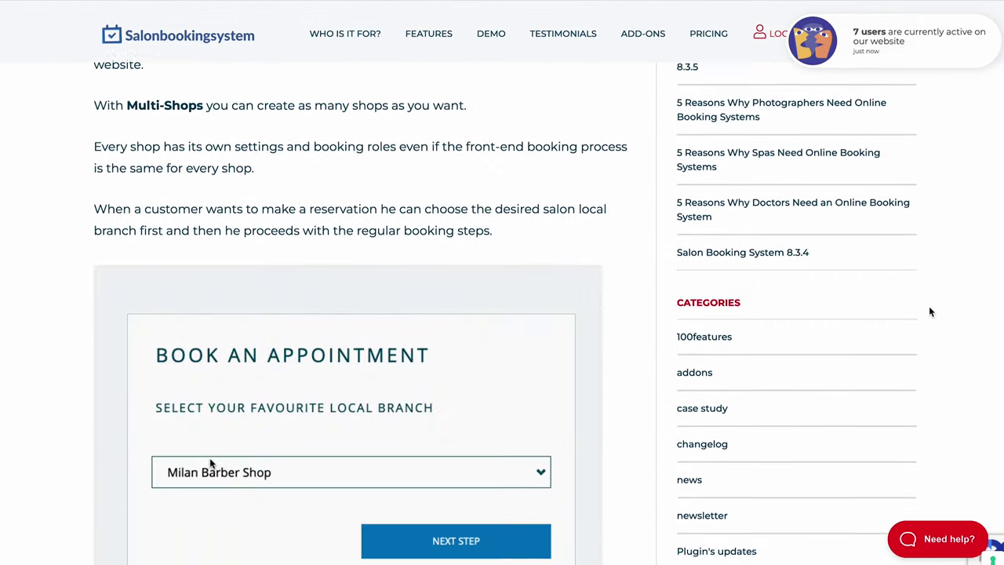
pyautogui.scroll(-3, 931, 312)
pyautogui.scroll(1, 931, 312)
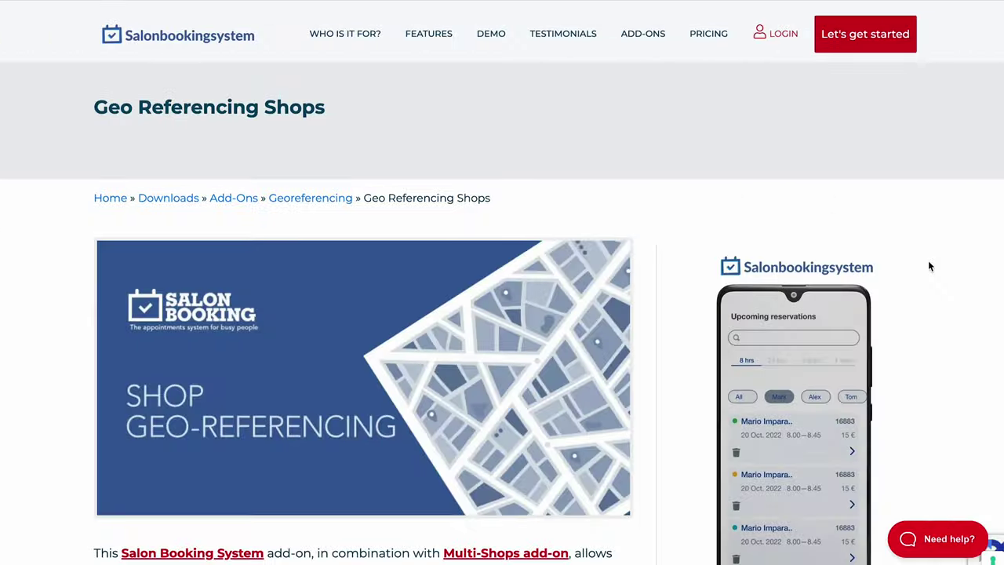
pyautogui.scroll(-10, 929, 267)
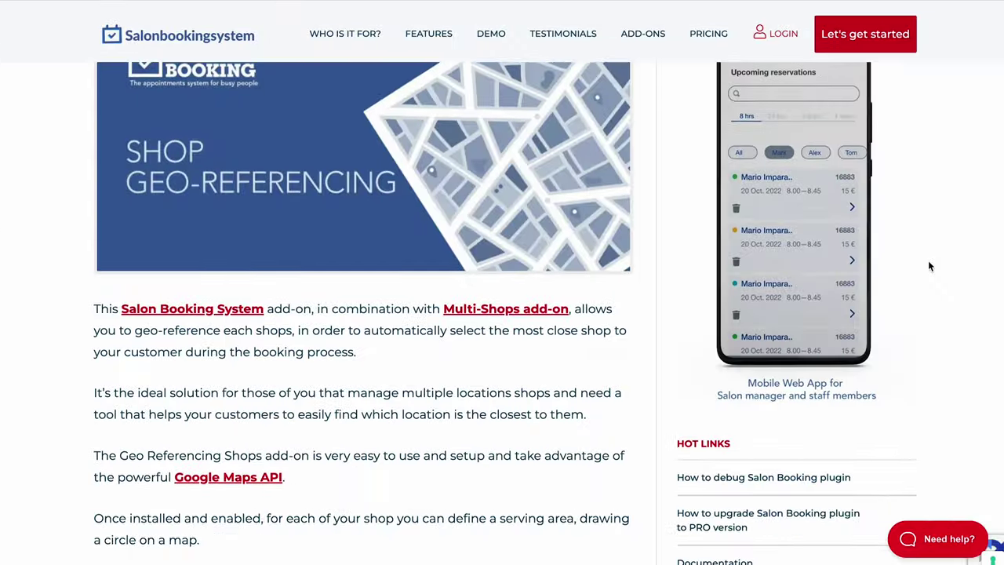
pyautogui.scroll(-3, 929, 267)
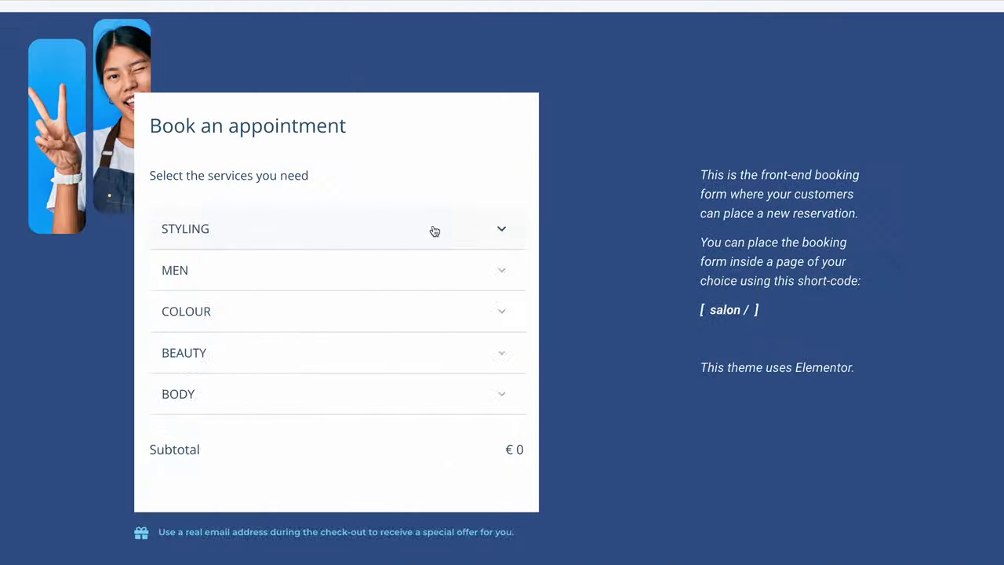
# Select the Shampoo & Finish service from the Styling category and continue the appointment booking
pyautogui.click(432, 229)
pyautogui.scroll(-3, 266, 291)
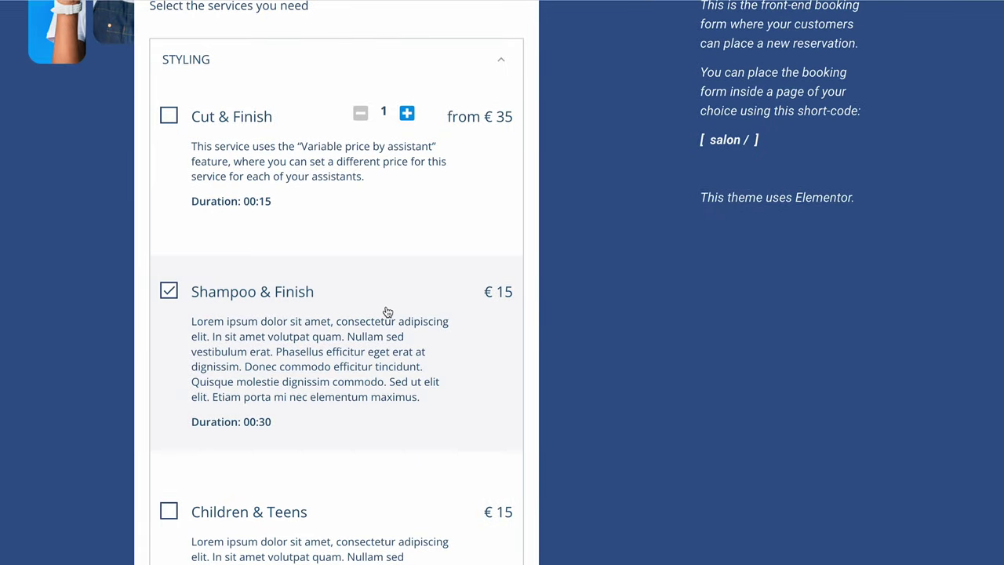
pyautogui.scroll(-6, 388, 313)
pyautogui.click(430, 430)
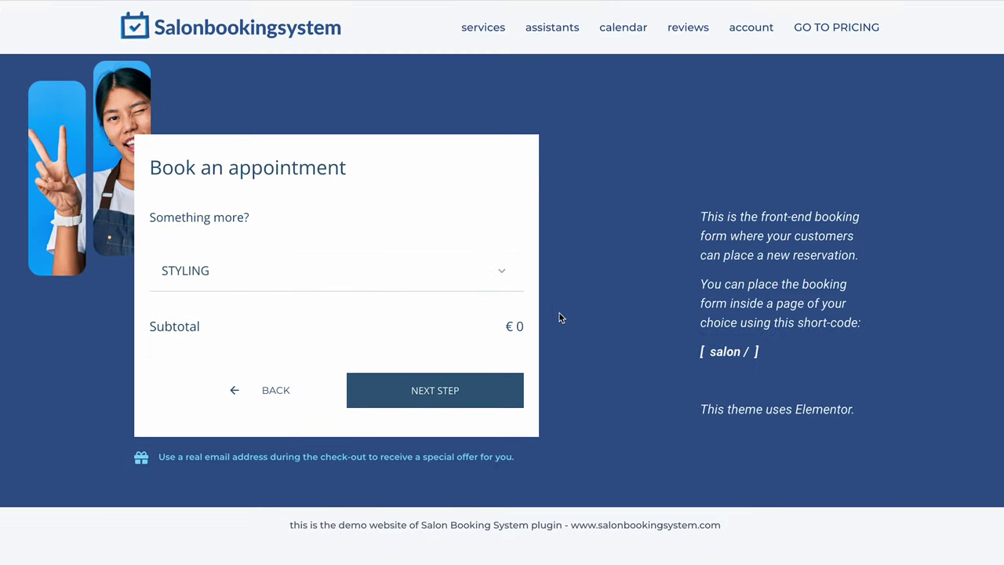
# Add the Creative long hair service from the additional Styling services and continue to the assistant selection
pyautogui.click(463, 280)
pyautogui.scroll(-3, 417, 402)
pyautogui.click(428, 431)
pyautogui.scroll(-1, 499, 385)
pyautogui.scroll(-2, 499, 385)
pyautogui.click(452, 394)
# Keep the automatic "Choose an assistant for me" option for the selected services and continue to the date selection
pyautogui.scroll(-9, 455, 392)
pyautogui.scroll(-12, 455, 392)
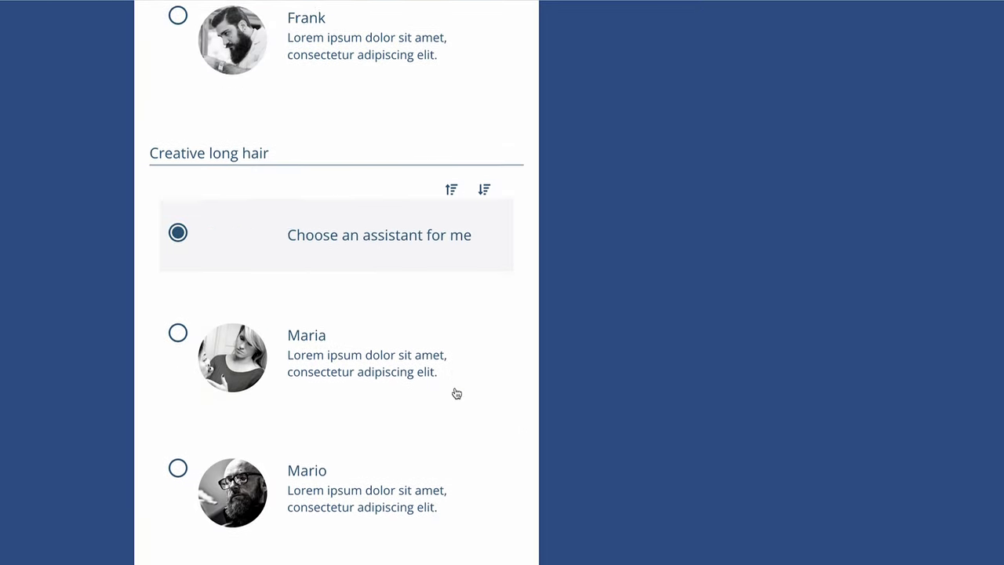
pyautogui.click(435, 421)
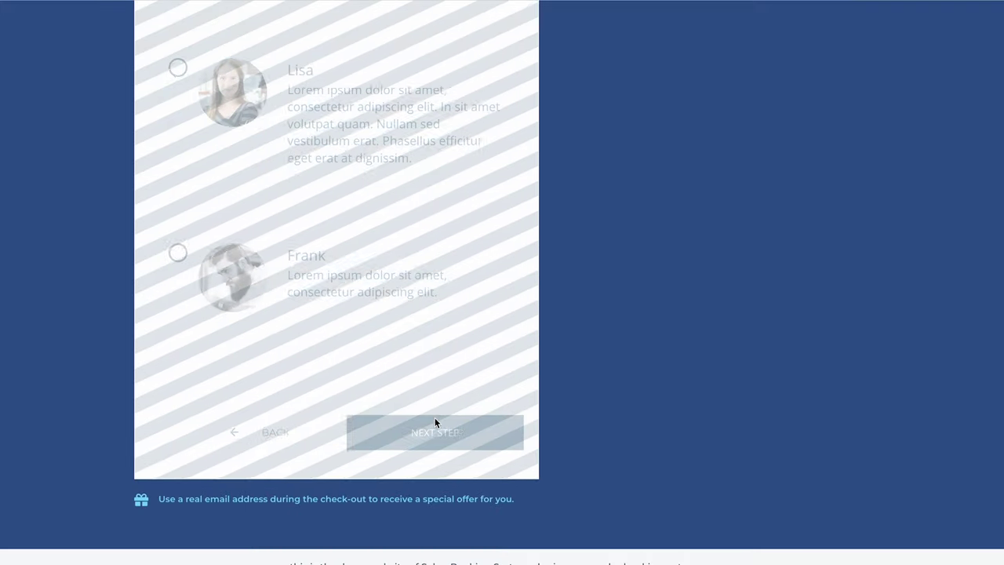
# Pick an appointment slot in the February 2023 booking calendar and continue to the following booking stage
pyautogui.scroll(-2, 439, 423)
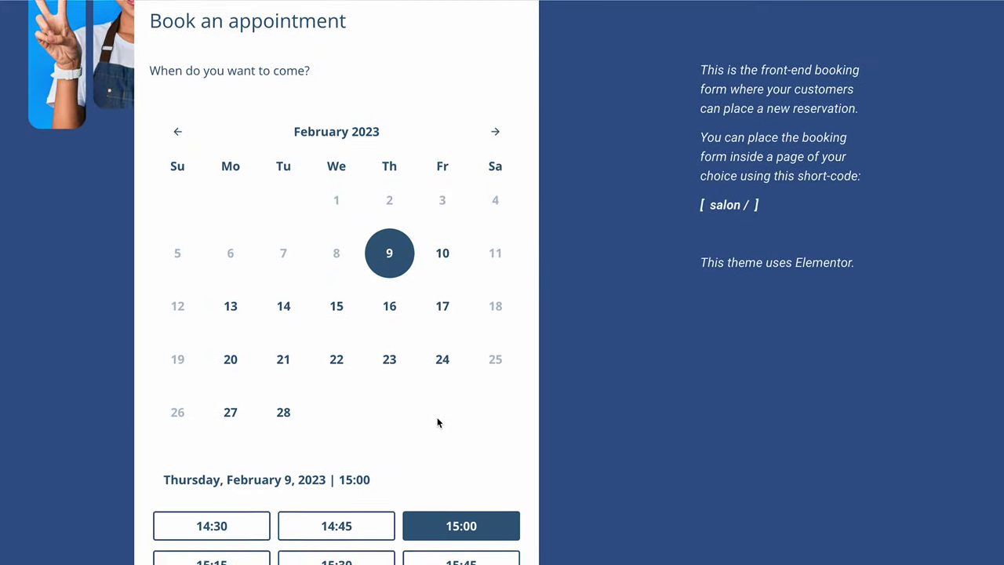
pyautogui.click(211, 397)
pyautogui.scroll(-3, 423, 377)
pyautogui.click(457, 434)
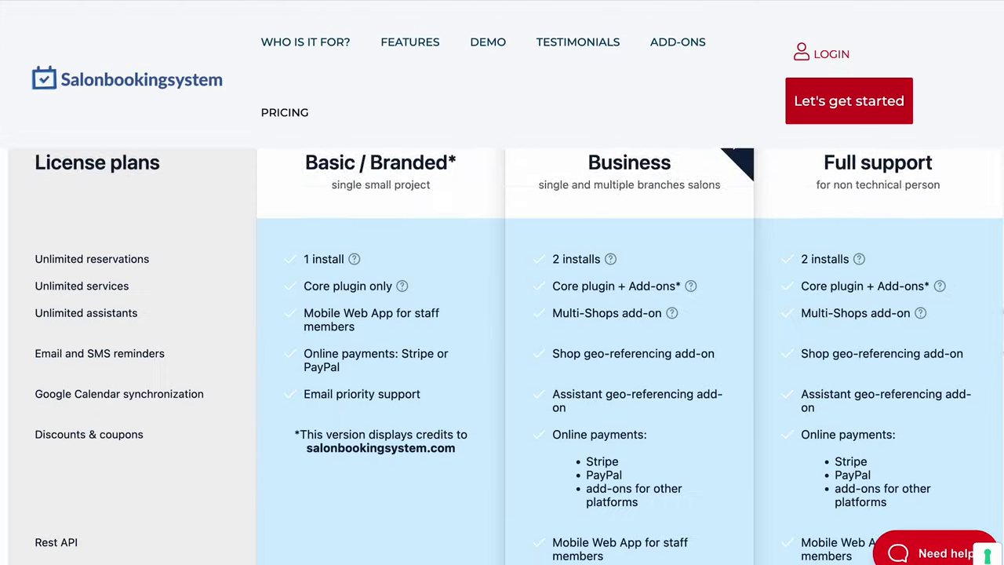
# Compare the features and yearly prices of the Basic, Business, Full support, Agency, Unlimited and Partnership license plans
pyautogui.scroll(-1, 503, 314)
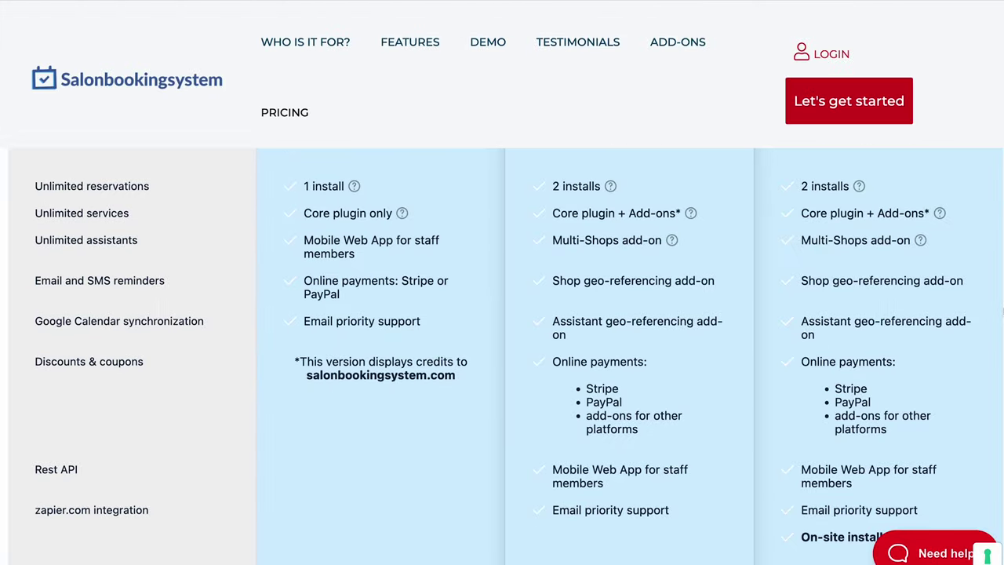
pyautogui.scroll(-3, 502, 353)
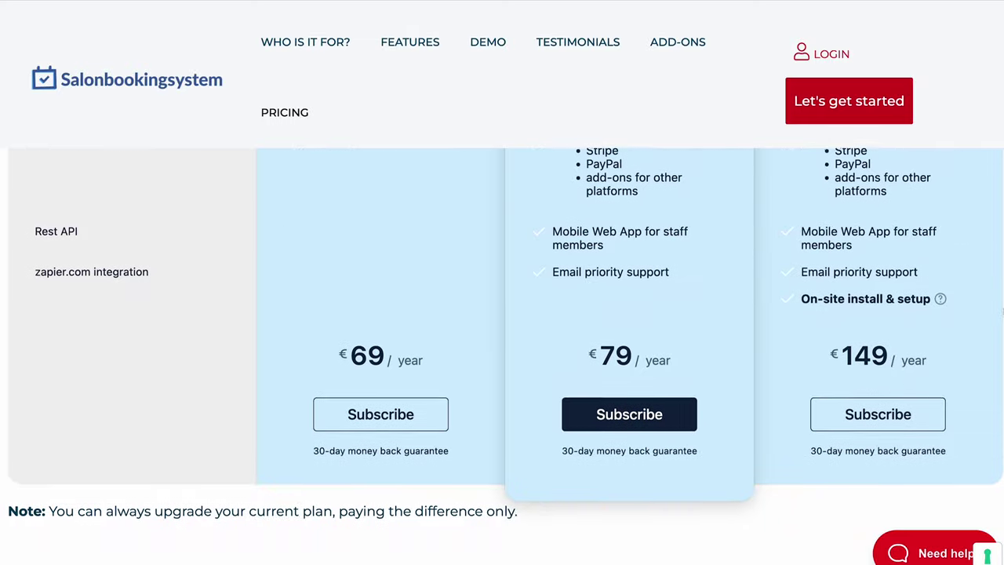
pyautogui.scroll(-7, 502, 353)
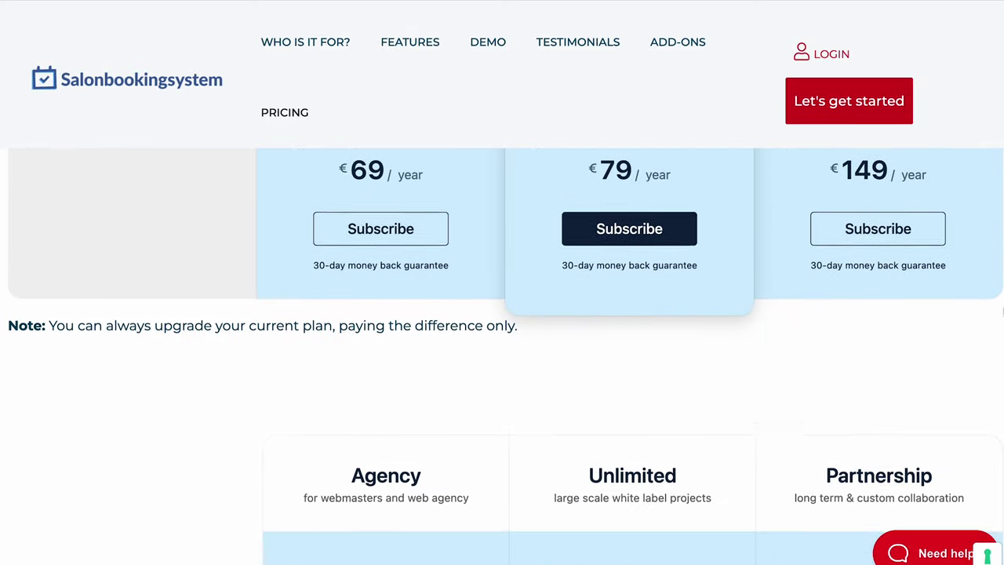
pyautogui.scroll(1, 502, 353)
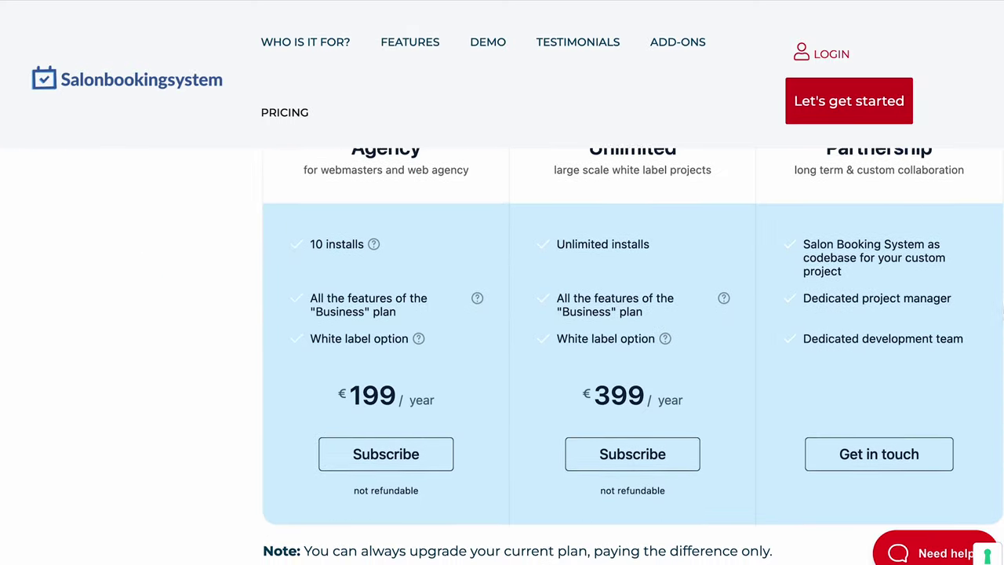
pyautogui.scroll(-1, 502, 353)
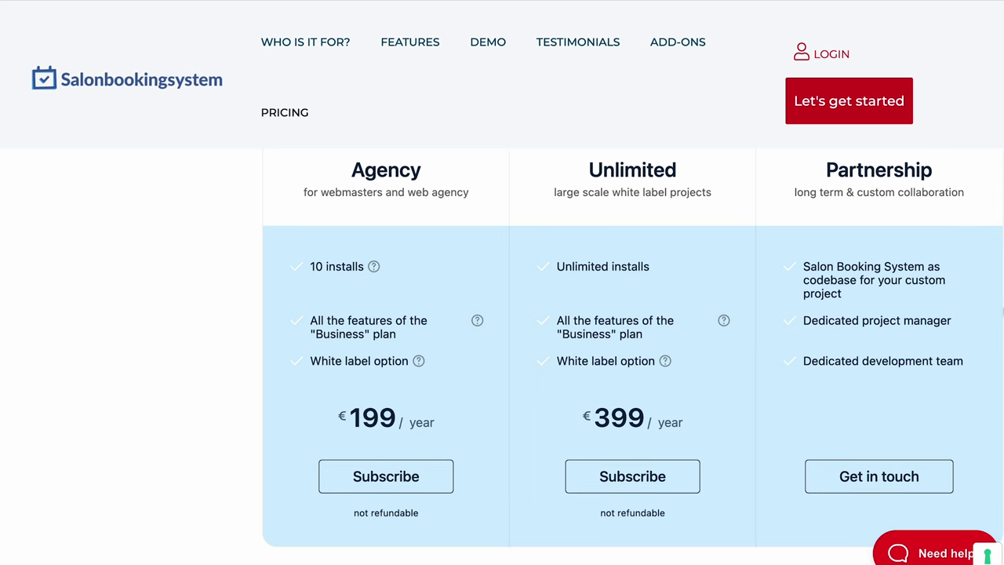
pyautogui.scroll(-8, 502, 353)
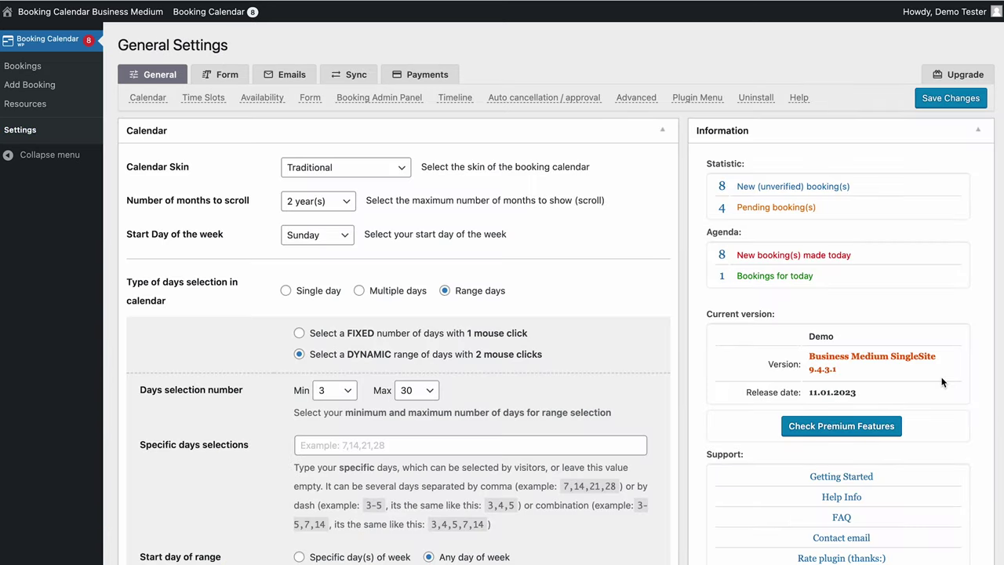
# Review the Booking Calendar general settings, from changeover days, time slots and availability to the form legend and thank-you message
pyautogui.scroll(-10, 626, 324)
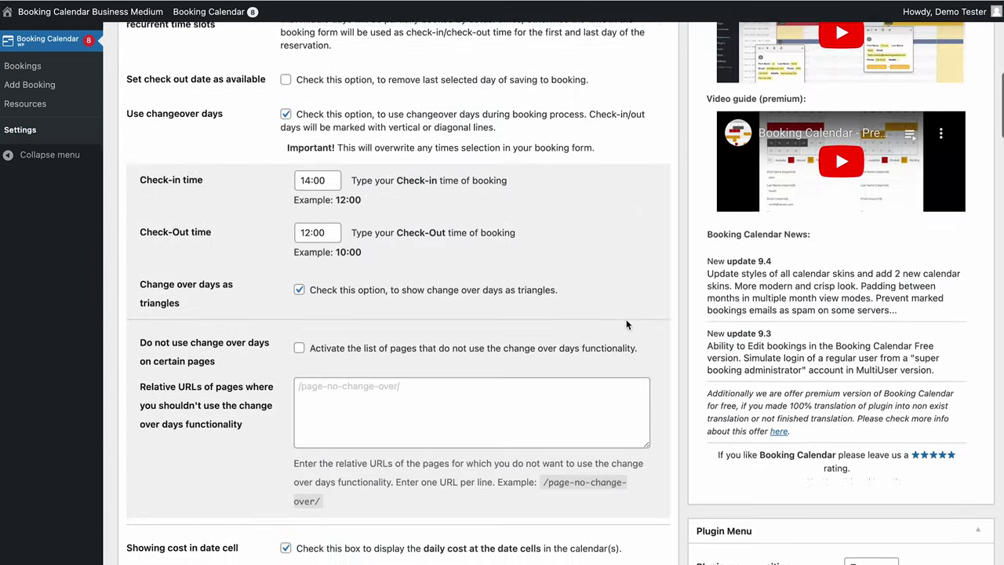
pyautogui.scroll(-6, 635, 324)
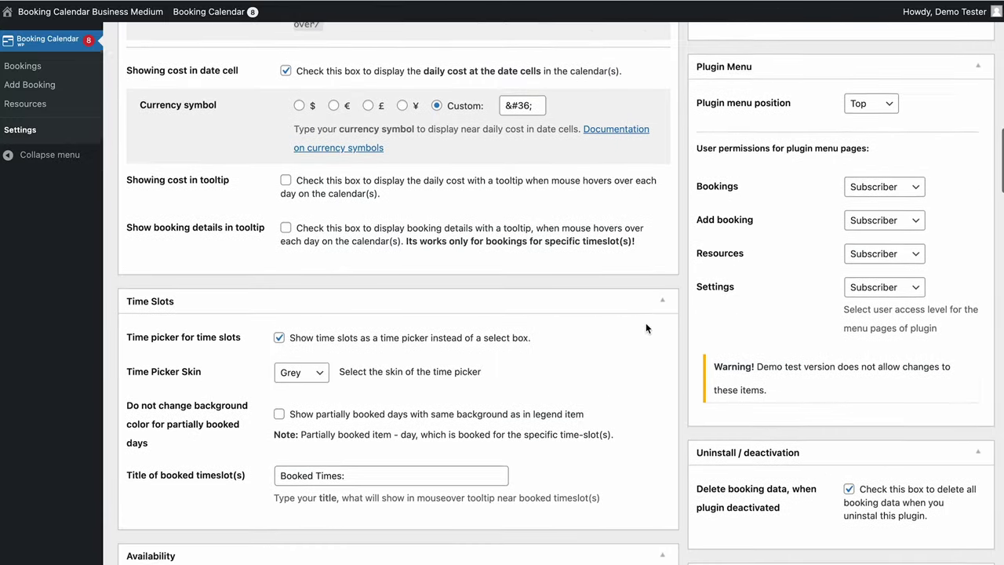
pyautogui.scroll(-3, 646, 322)
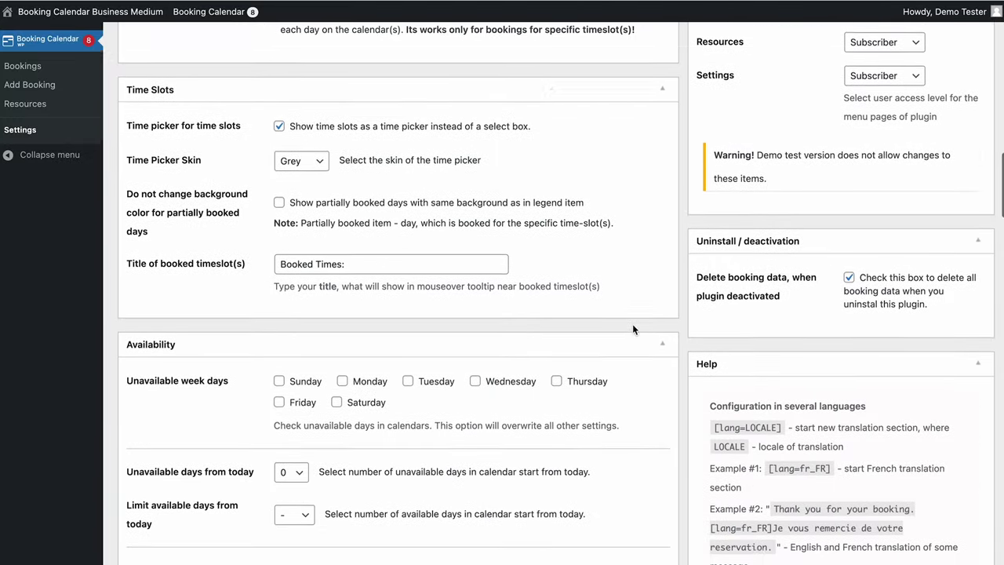
pyautogui.scroll(-3, 634, 330)
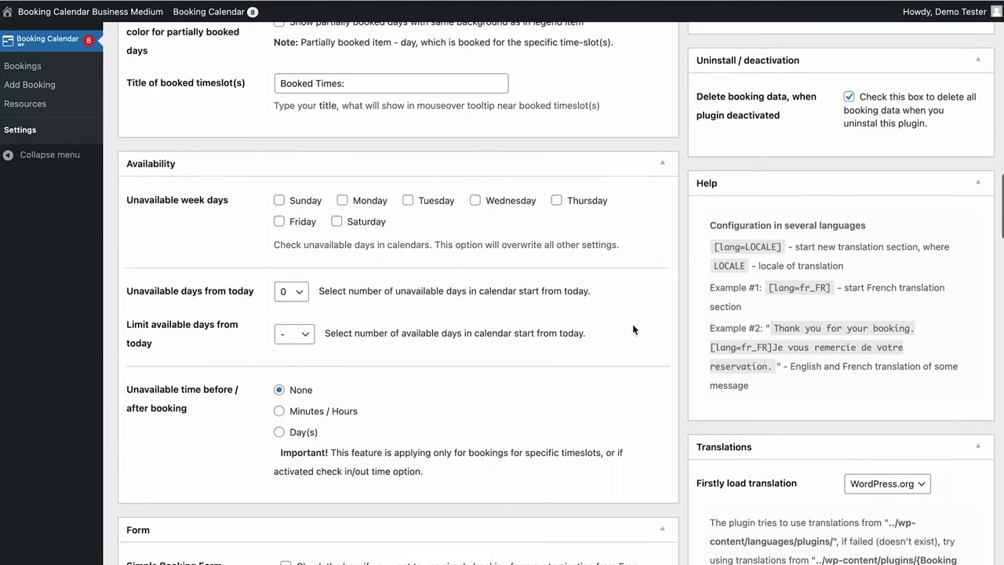
pyautogui.scroll(-5, 632, 323)
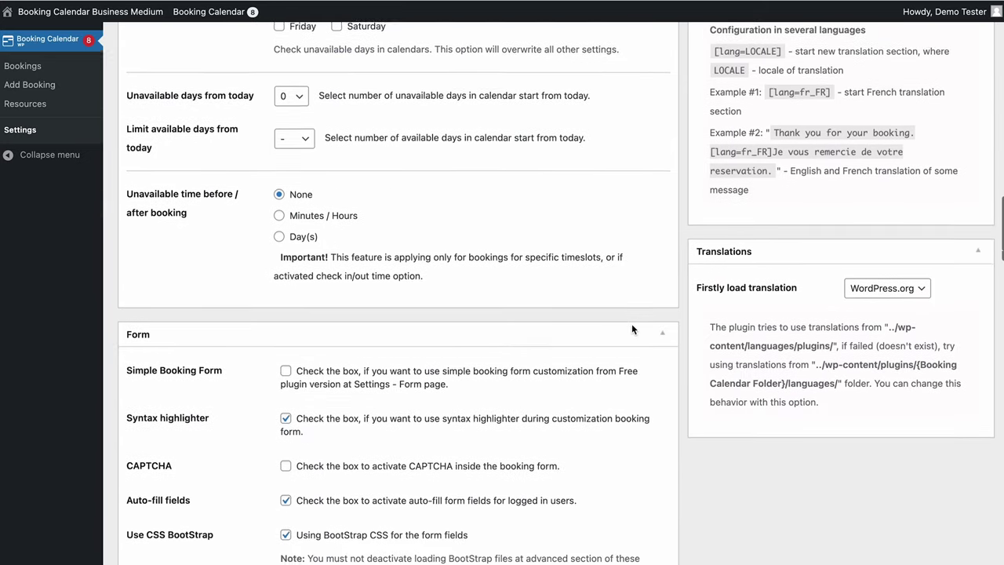
pyautogui.scroll(-1, 632, 327)
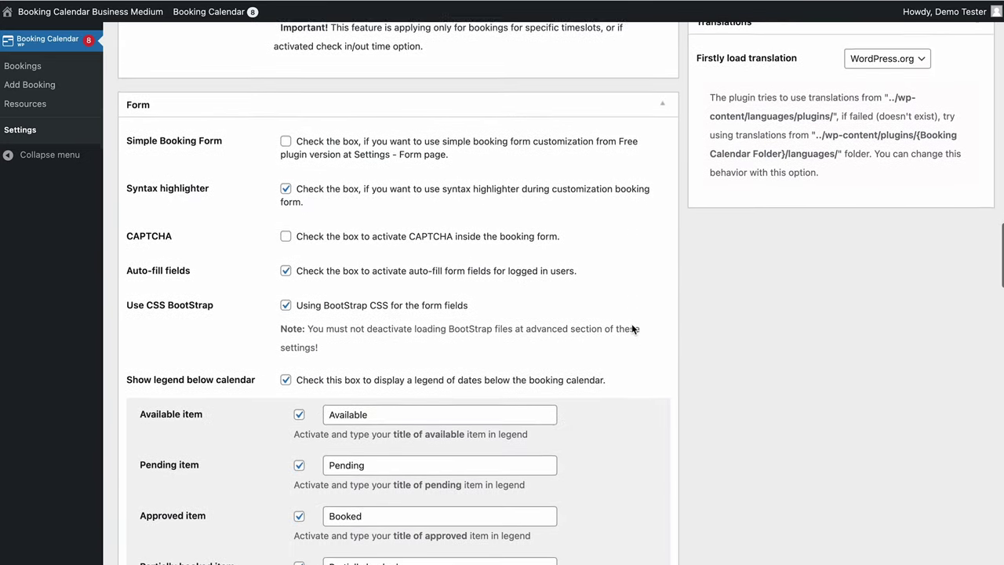
pyautogui.scroll(-5, 632, 323)
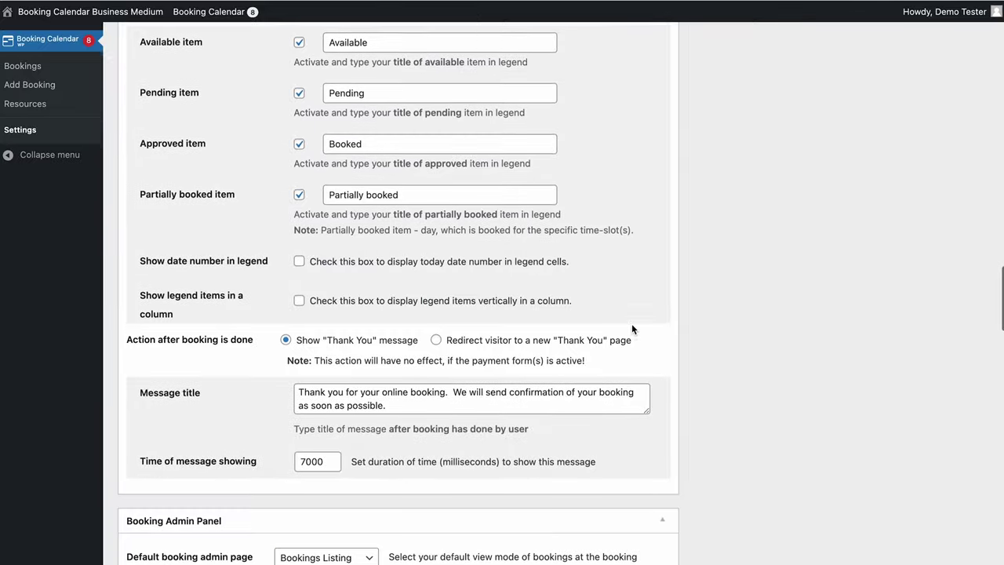
pyautogui.tripleClick(440, 395)
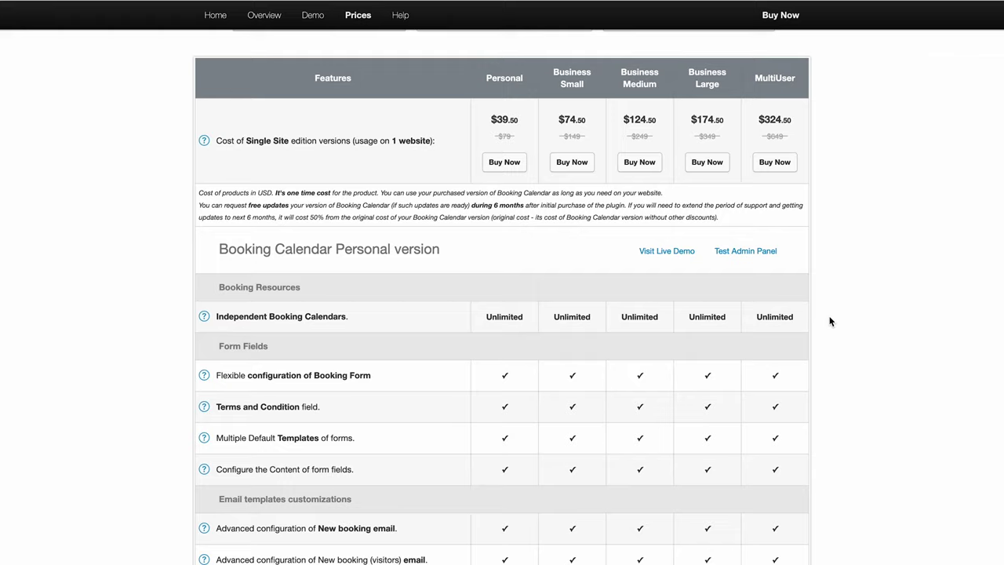
# Examine the Booking Calendar price table comparing the Personal, Business Small, Medium, Large and MultiUser editions
pyautogui.scroll(-5, 830, 321)
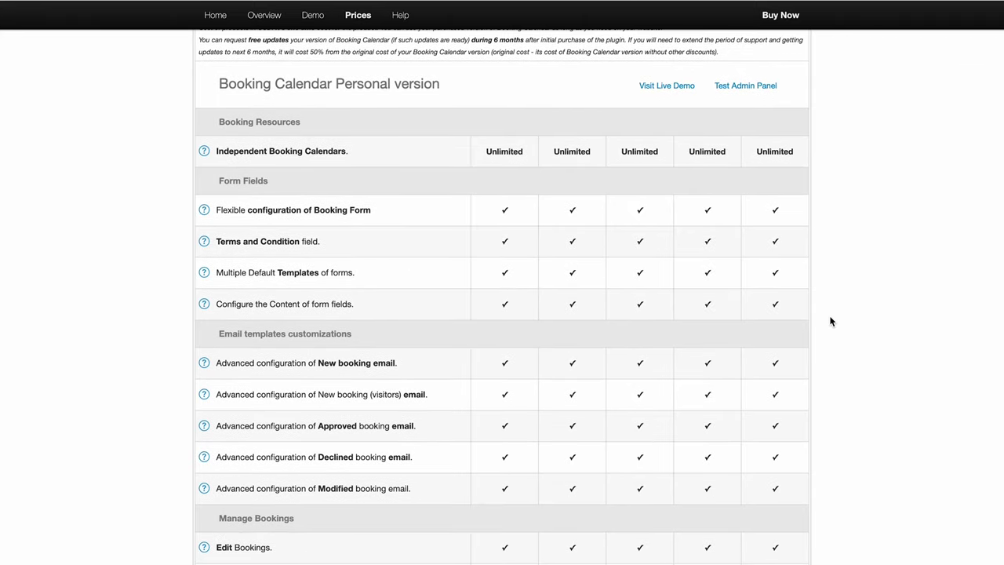
pyautogui.scroll(-5, 830, 321)
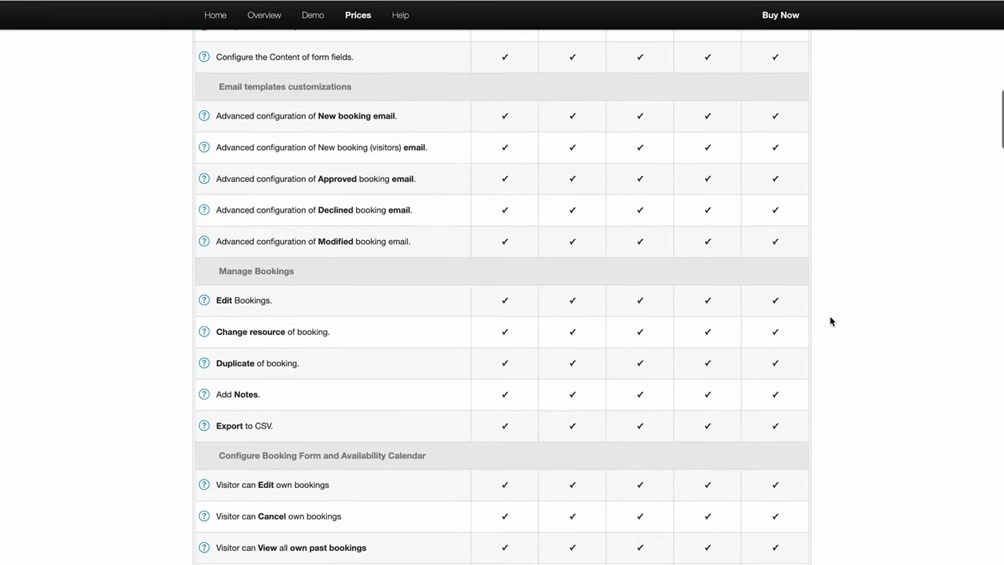
pyautogui.scroll(-5, 830, 321)
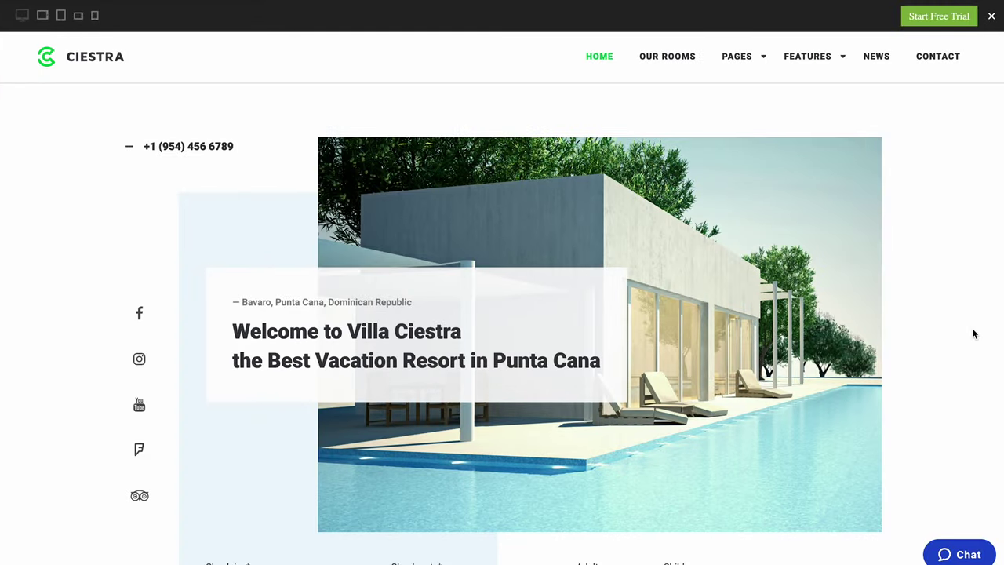
# Set the Villa Ciestra stay's check-in date to 25 February 2023 and check-out date to 26 March 2023
pyautogui.scroll(-5, 972, 333)
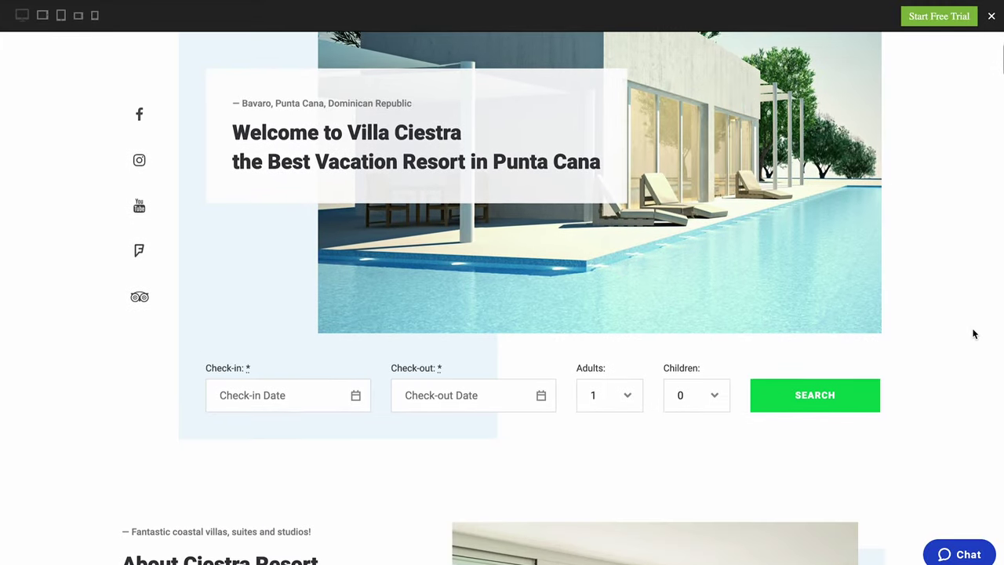
pyautogui.click(342, 375)
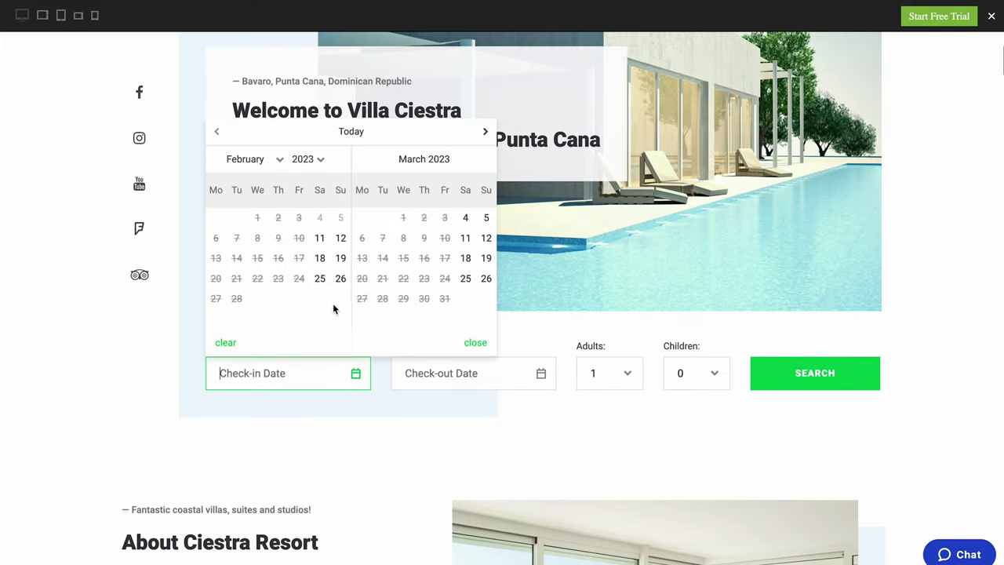
pyautogui.click(320, 280)
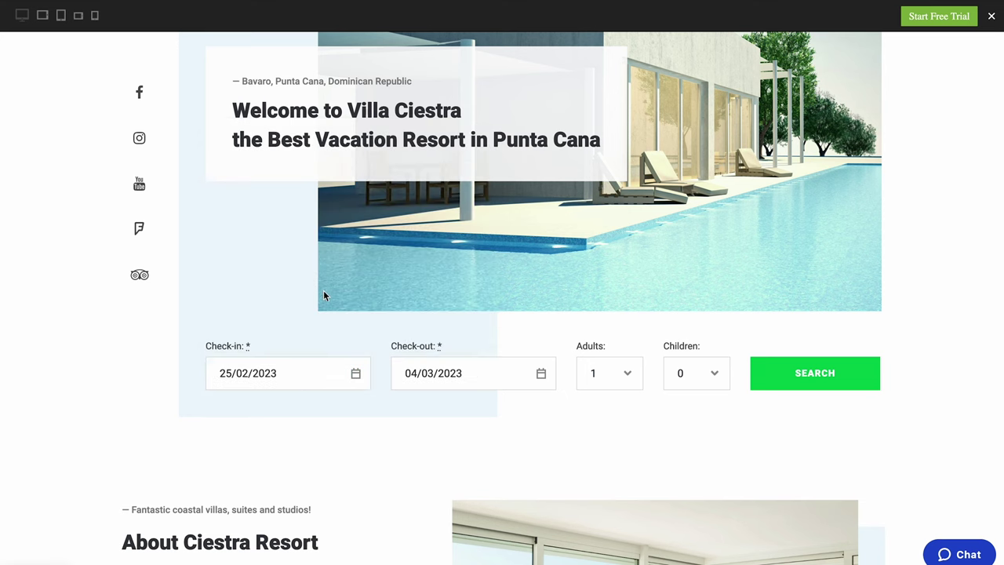
pyautogui.click(446, 375)
pyautogui.click(525, 279)
# Set the number of adults to 2 and search for available accommodations
pyautogui.click(627, 377)
pyautogui.press('Return')
pyautogui.click(818, 384)
# Look through the available accommodations, checking the details and prices of Suite Royal Level and Superior Ocean Front
pyautogui.scroll(-5, 948, 389)
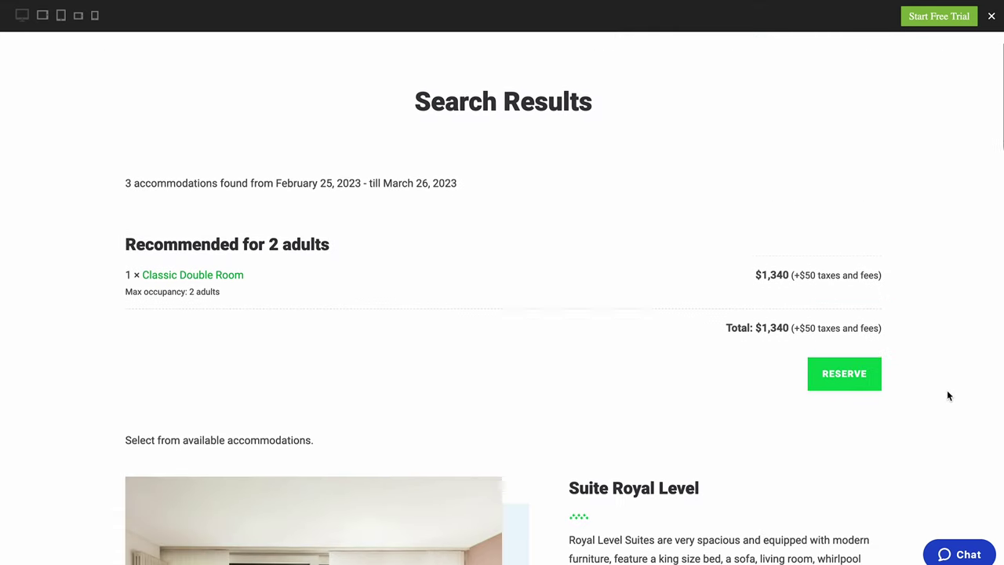
pyautogui.scroll(-1, 948, 396)
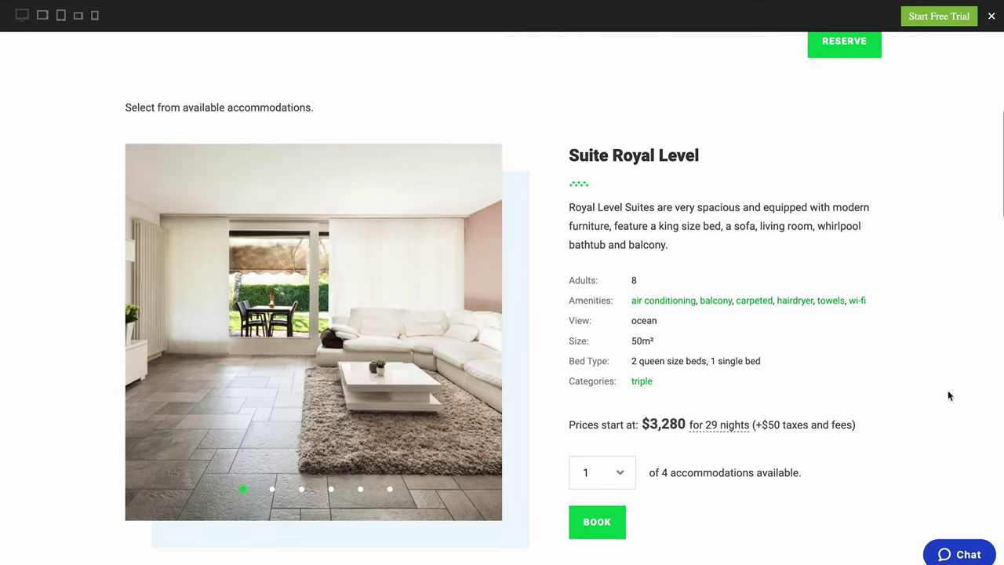
pyautogui.scroll(-6, 947, 397)
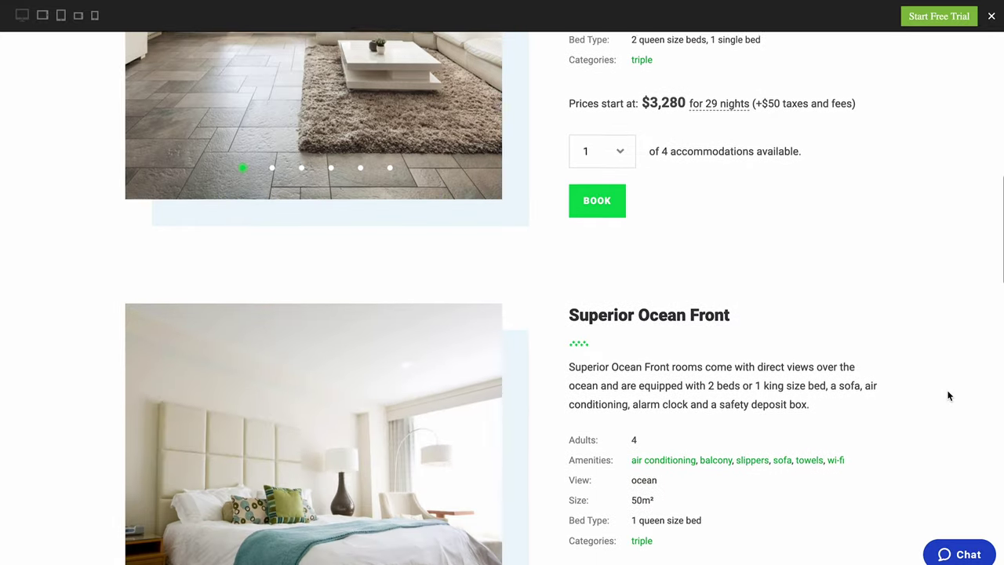
pyautogui.scroll(-1, 947, 396)
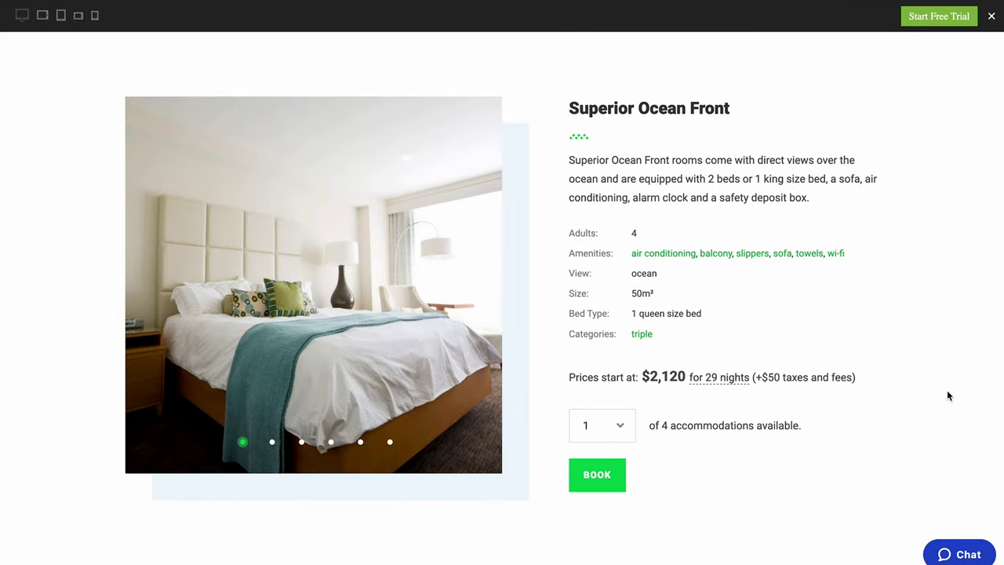
# Book one Classic Double Room from the available accommodations and confirm the reservation
pyautogui.scroll(-6, 947, 396)
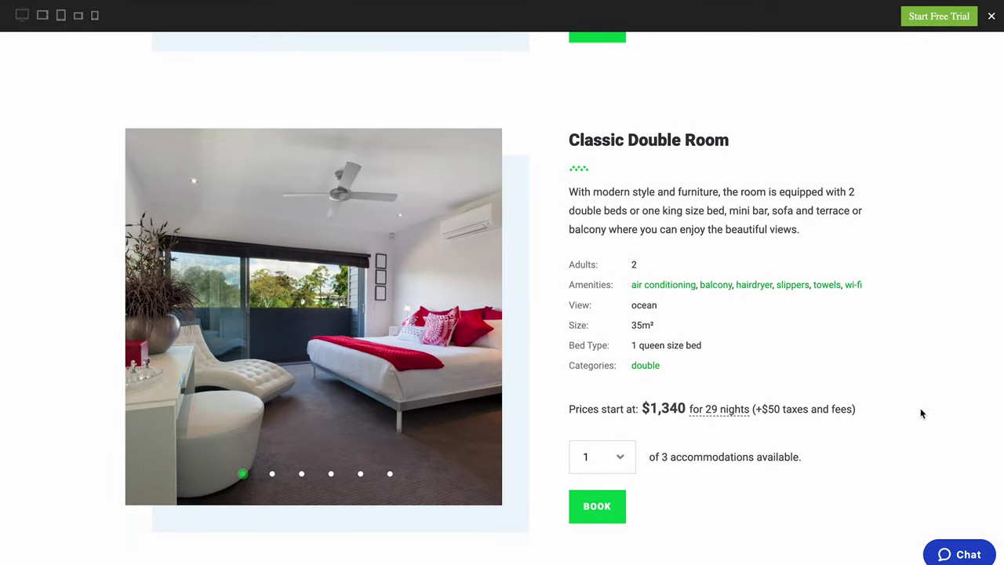
pyautogui.click(600, 506)
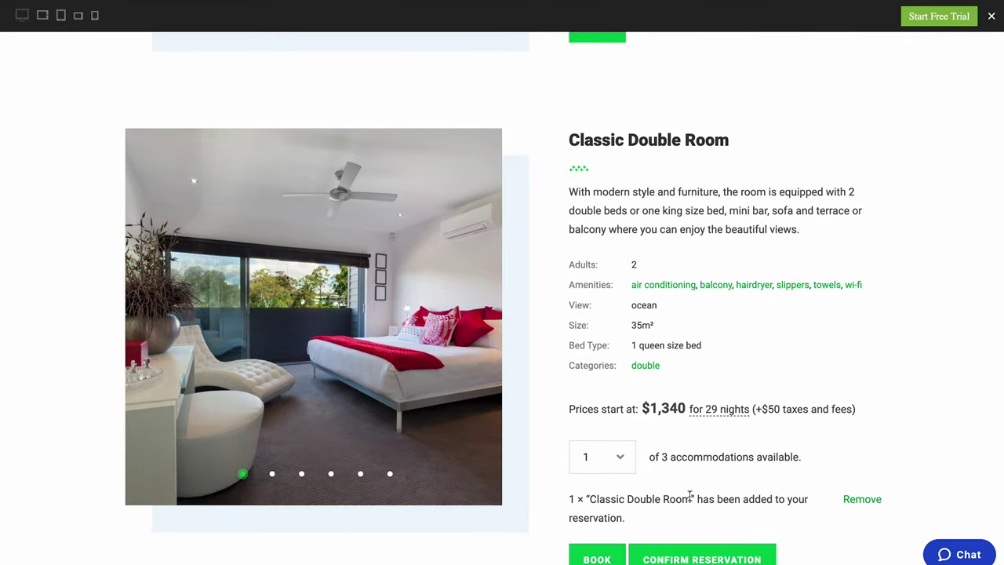
pyautogui.scroll(-1, 689, 495)
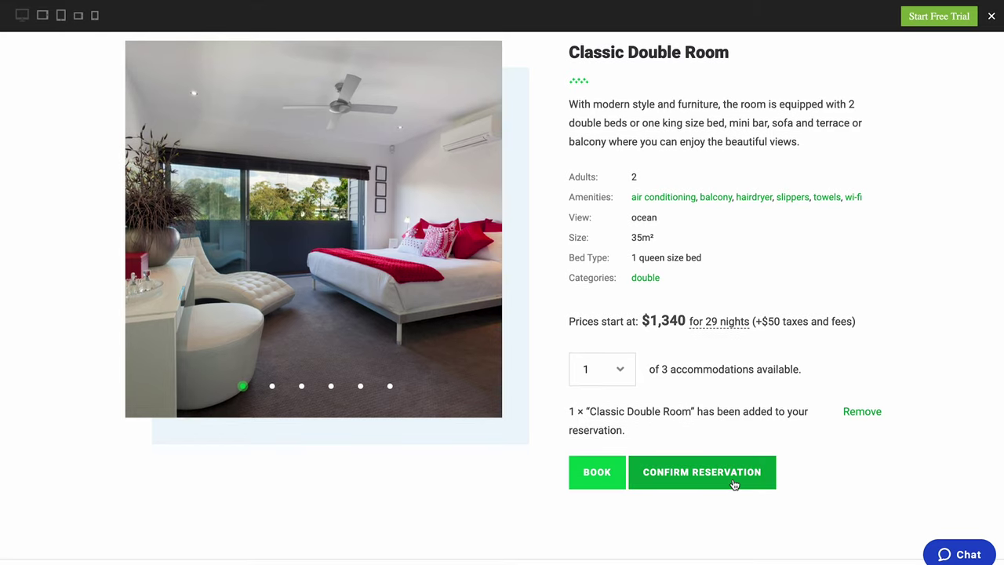
pyautogui.click(733, 480)
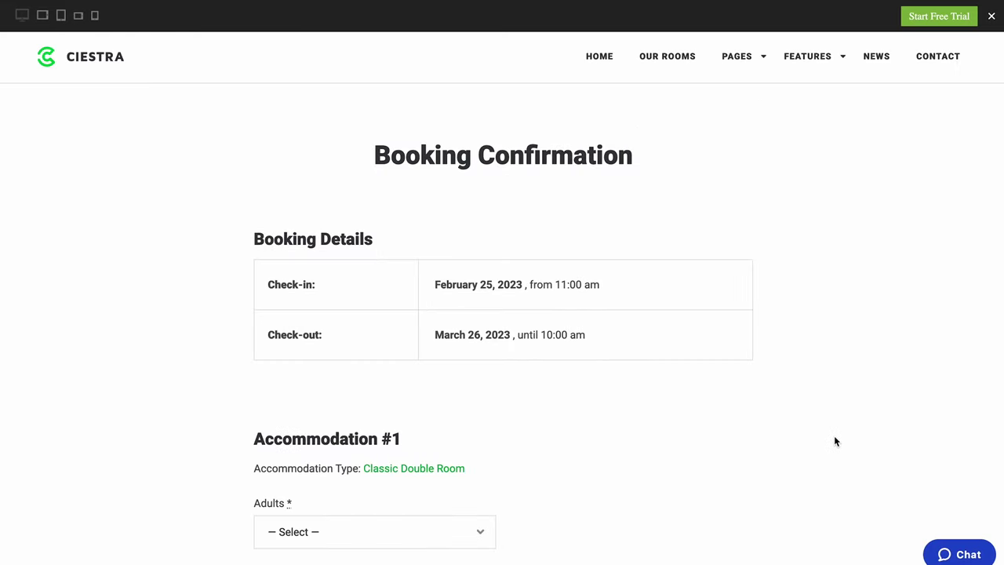
# Examine the Booking Confirmation form and the feature overview of the MotoPress Hotel Booking plugin
pyautogui.scroll(-2, 836, 441)
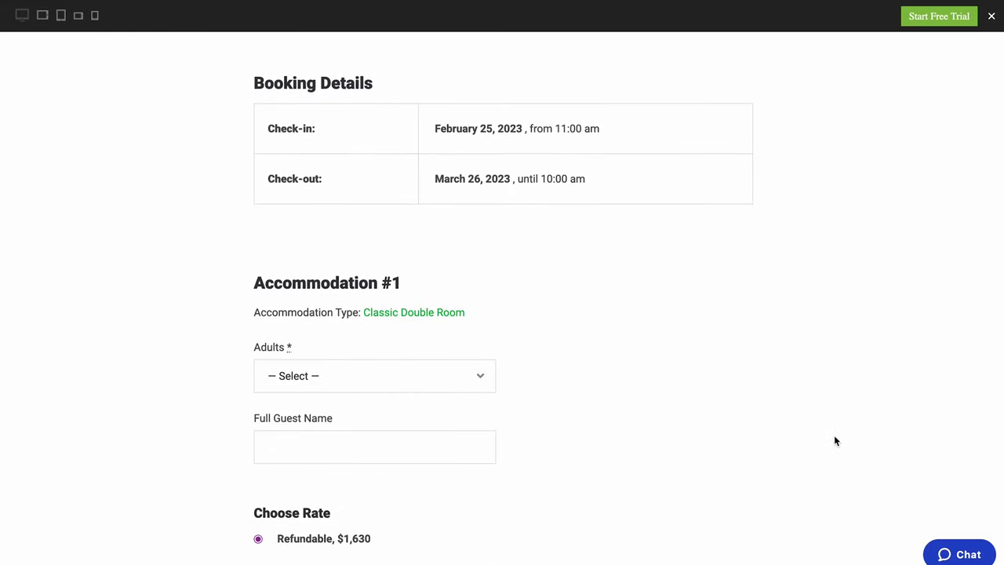
pyautogui.scroll(-2, 835, 441)
pyautogui.scroll(-2, 834, 441)
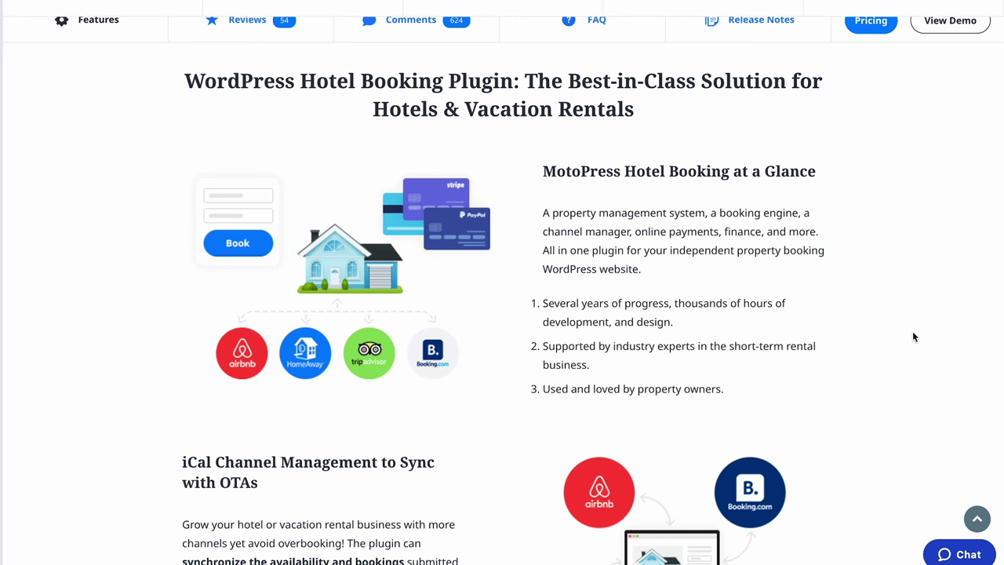
pyautogui.scroll(-3, 913, 337)
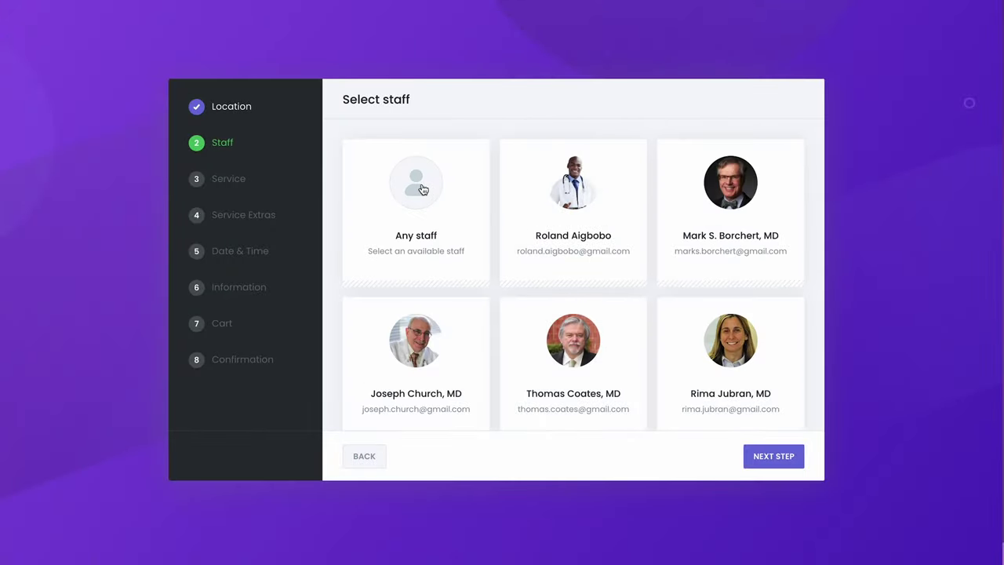
# Book a Tooth whitening appointment with any available staff for 15 February 2023, continuing through the information and cart stages
pyautogui.click(424, 189)
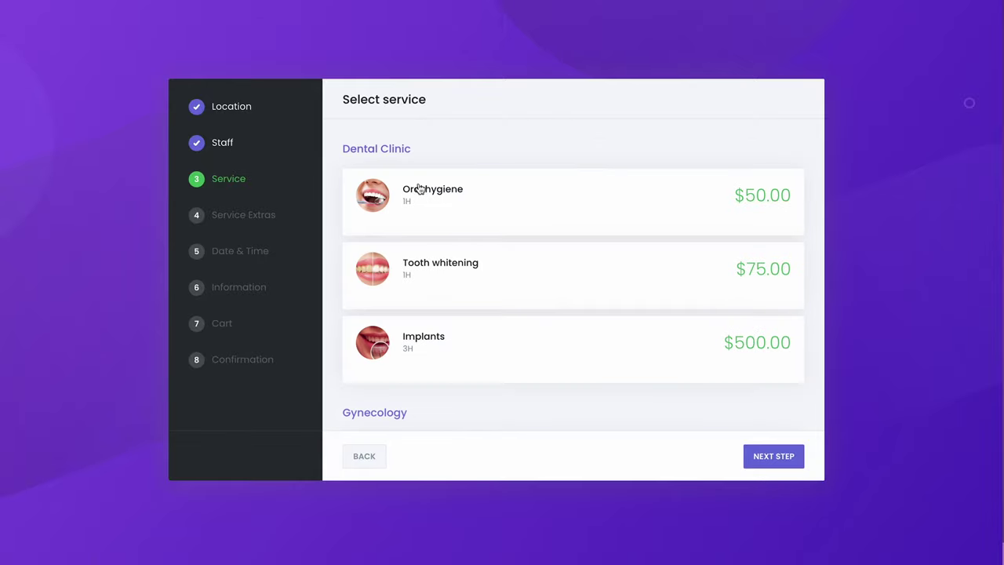
pyautogui.click(734, 295)
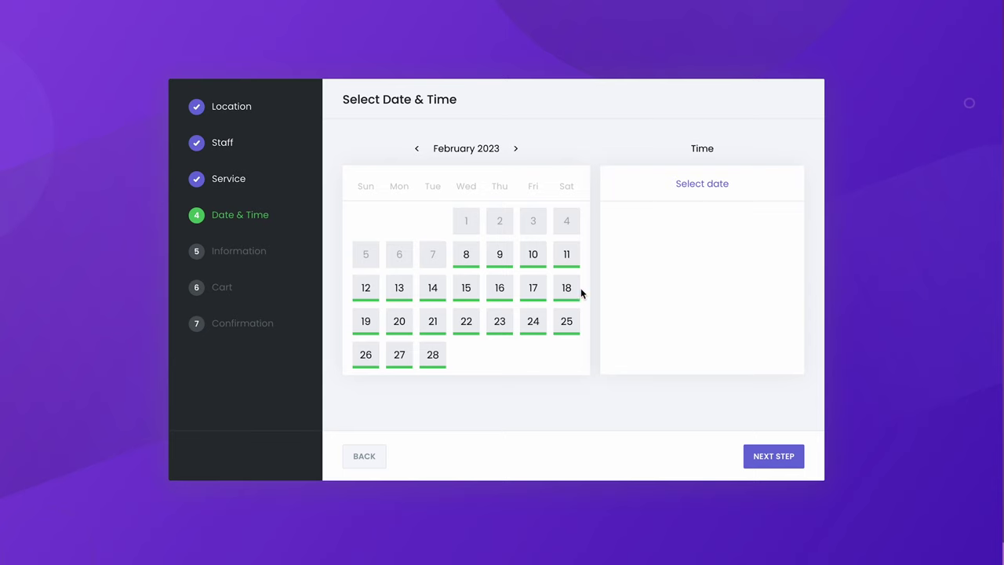
pyautogui.click(467, 289)
pyautogui.click(771, 315)
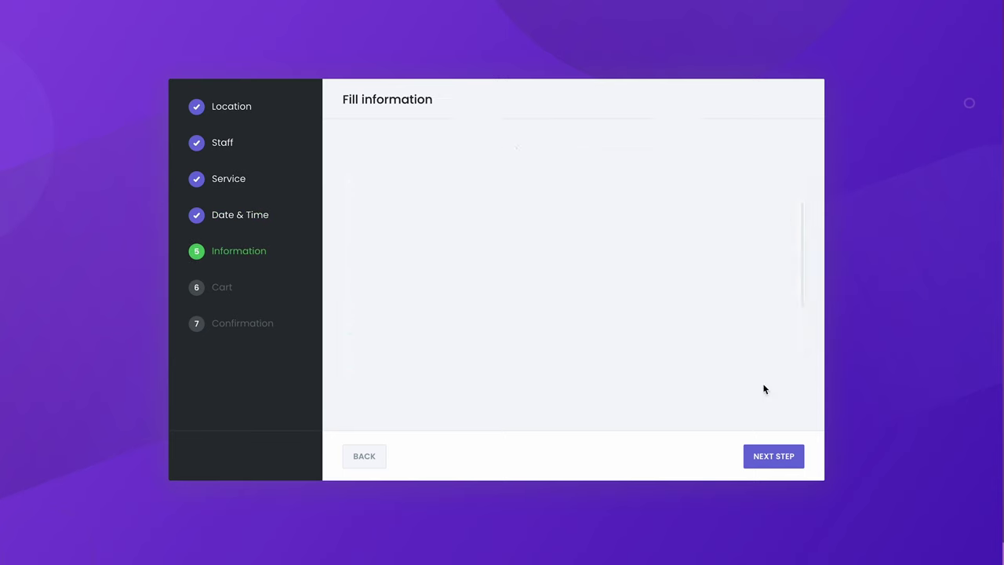
pyautogui.click(765, 458)
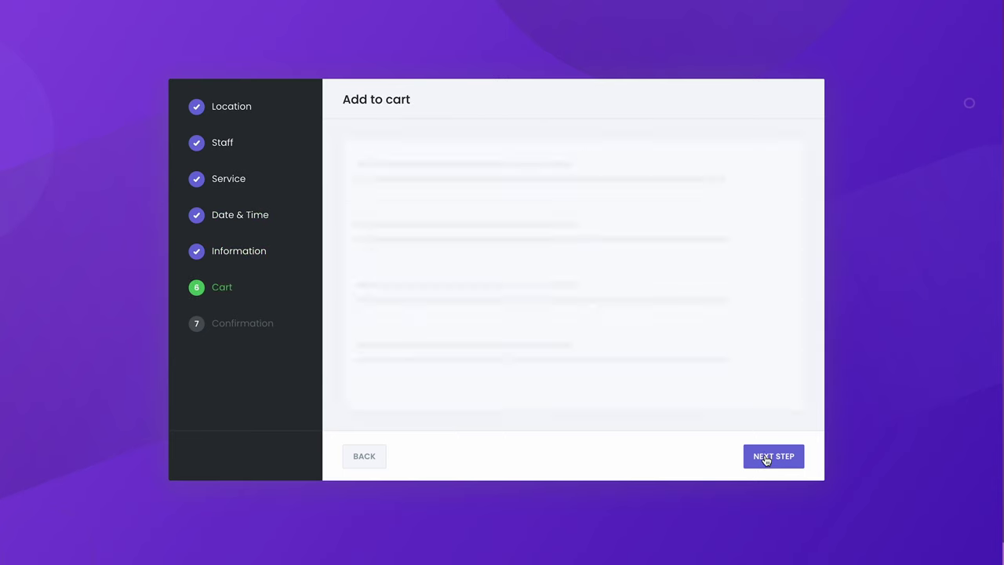
pyautogui.click(765, 458)
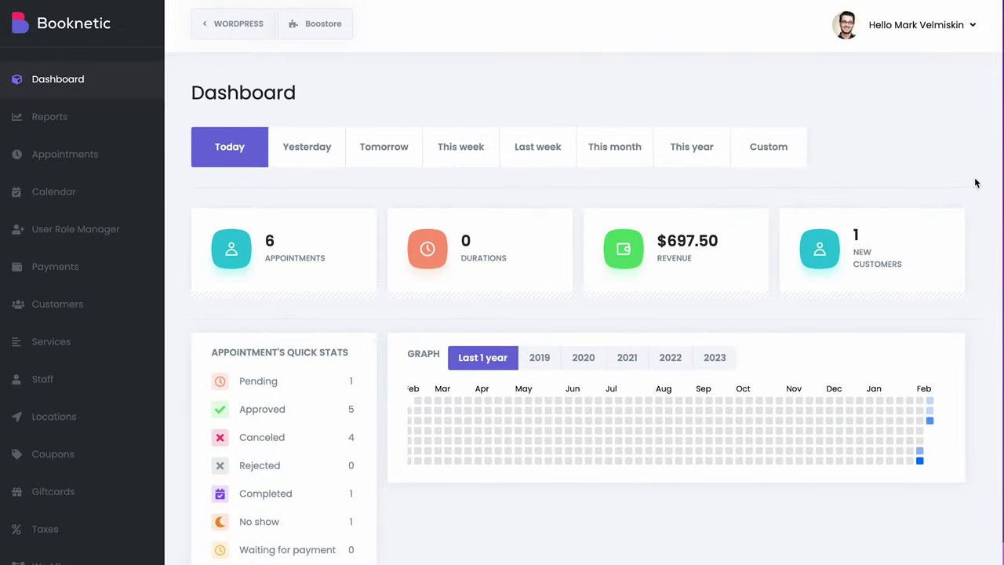
# Look through the Booknetic appointments list and open the monthly appointment calendar
pyautogui.click(82, 157)
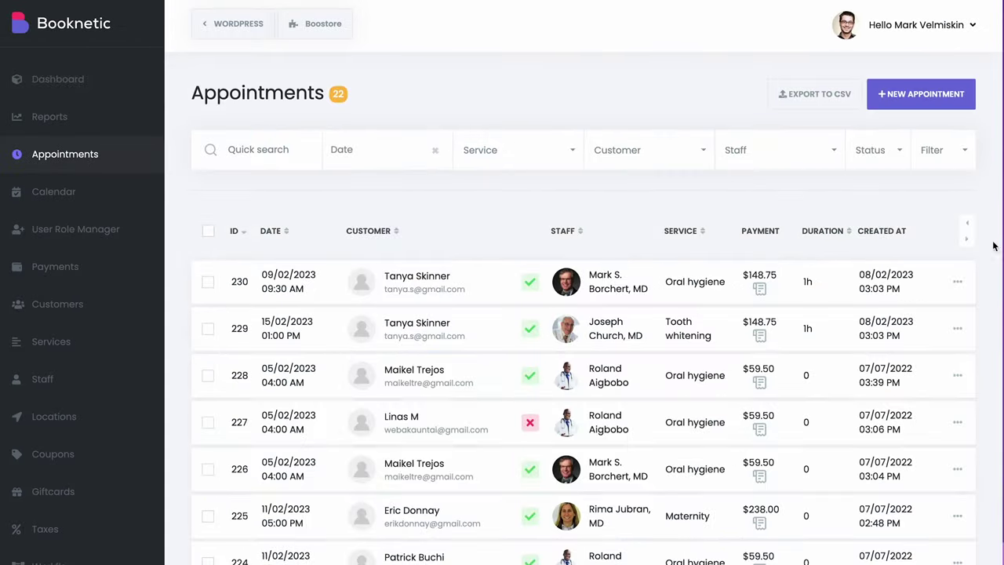
pyautogui.scroll(-4, 989, 246)
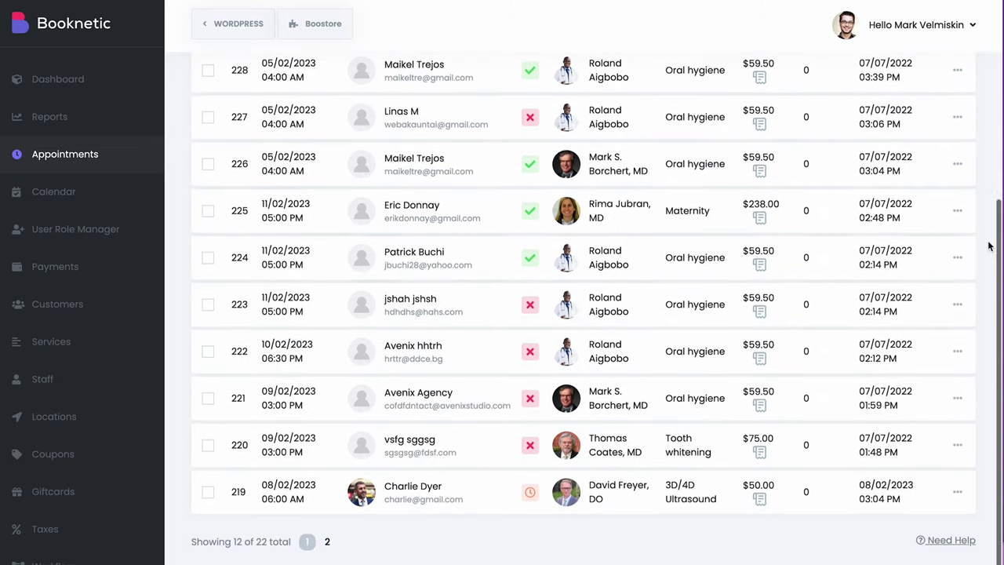
pyautogui.click(99, 197)
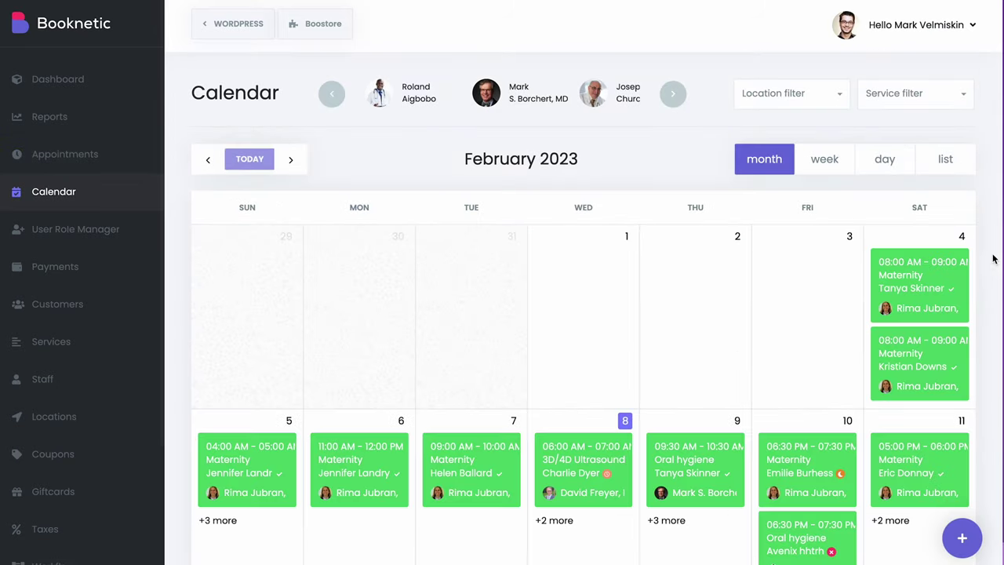